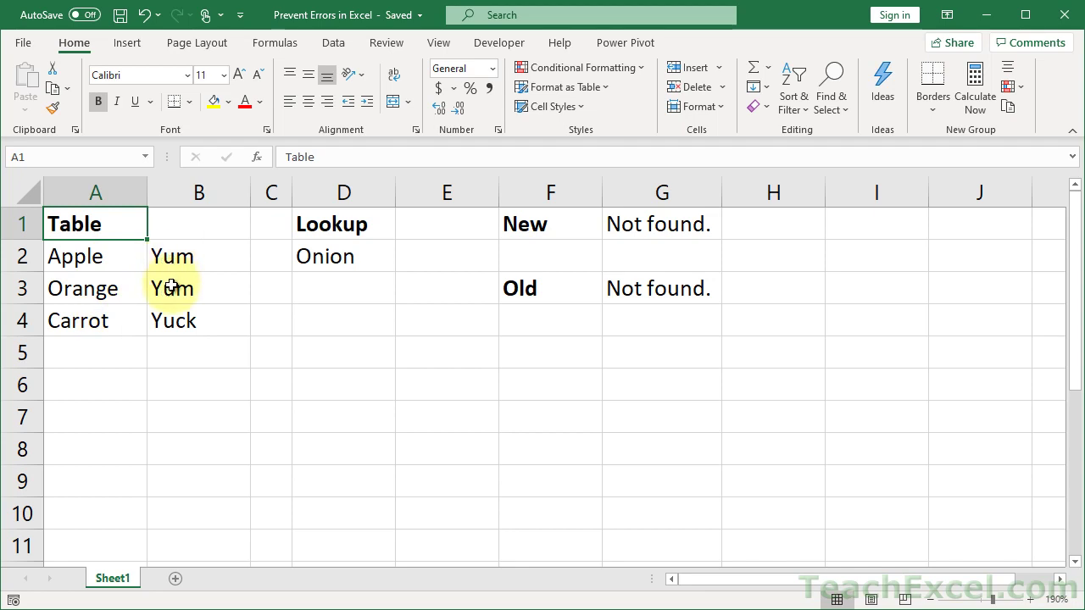
Step: Set the lookup value in D2 to apple, then change it to Onion
left_click(307, 264)
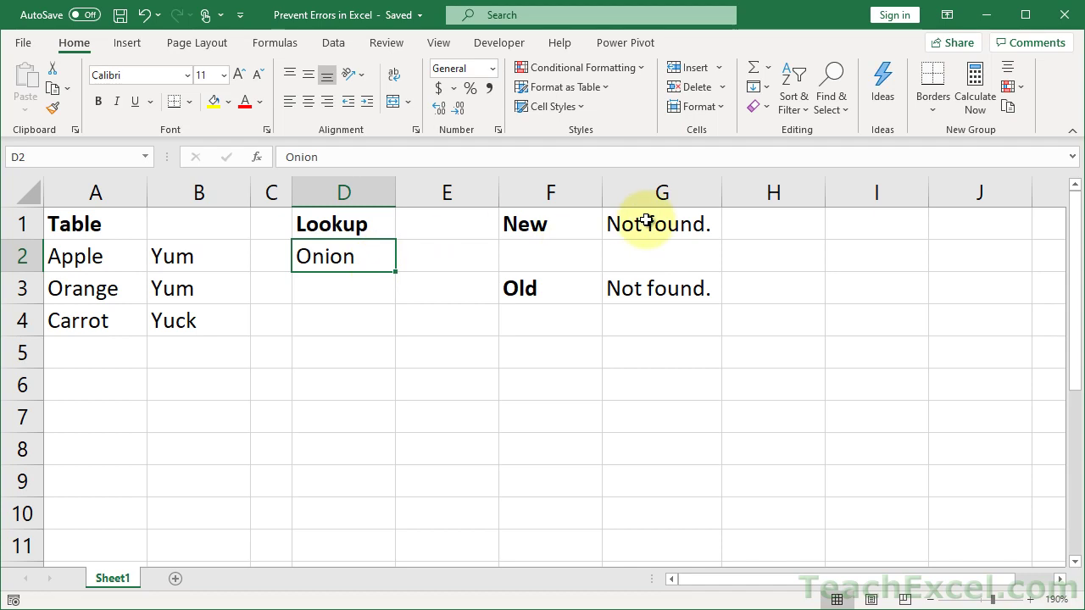
type("apple")
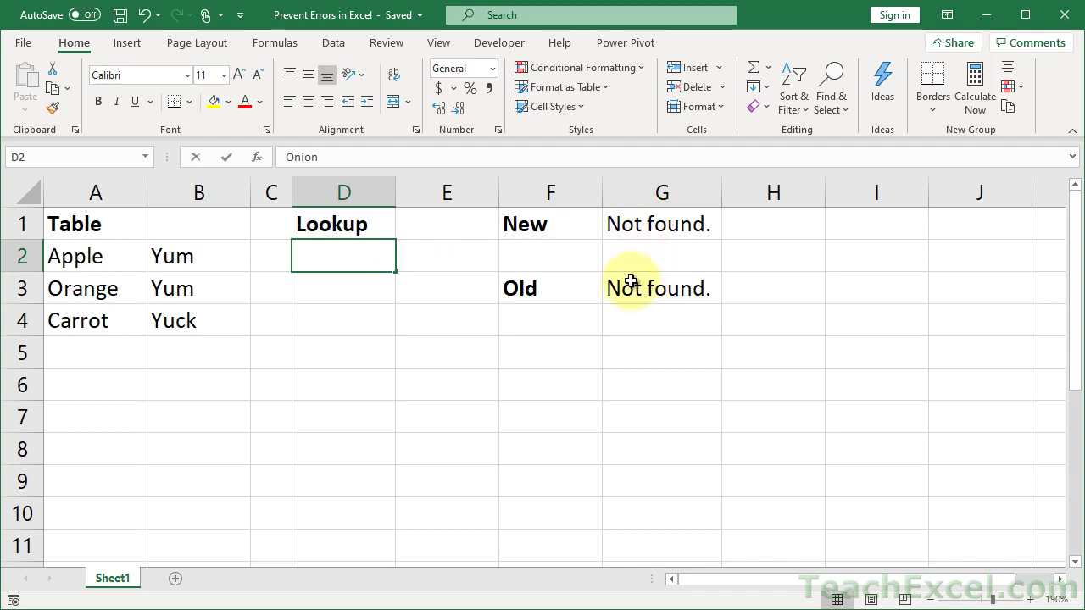
key("Return")
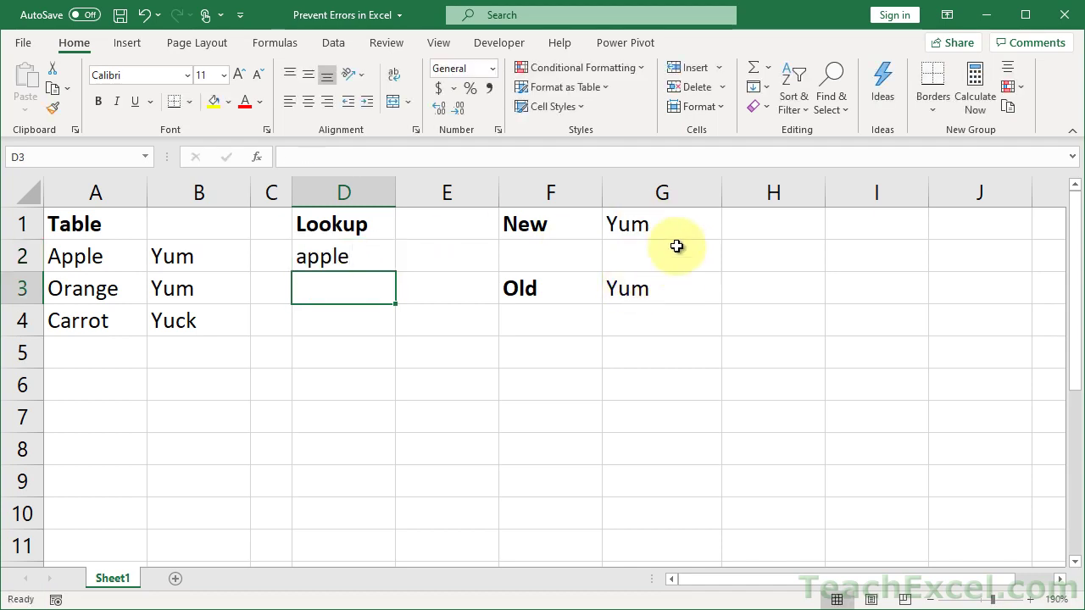
left_click(355, 257)
type("Onion")
key("Return")
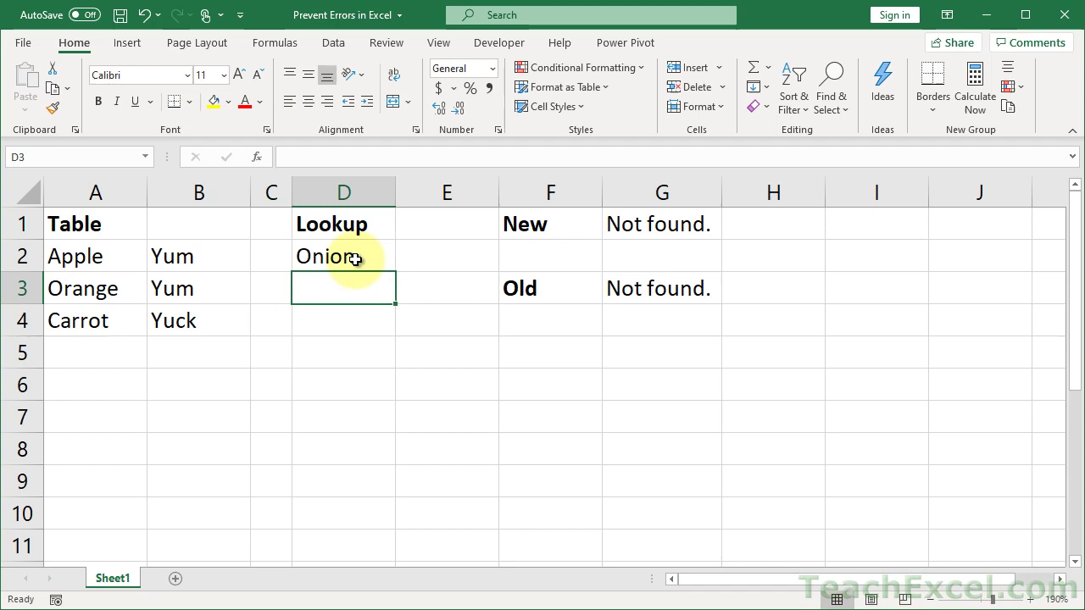
Step: Enter =VLOOKUP(D2,A2:B4,2,FALSE) in D4, which returns #N/A for Onion
left_click(338, 315)
type("=vl")
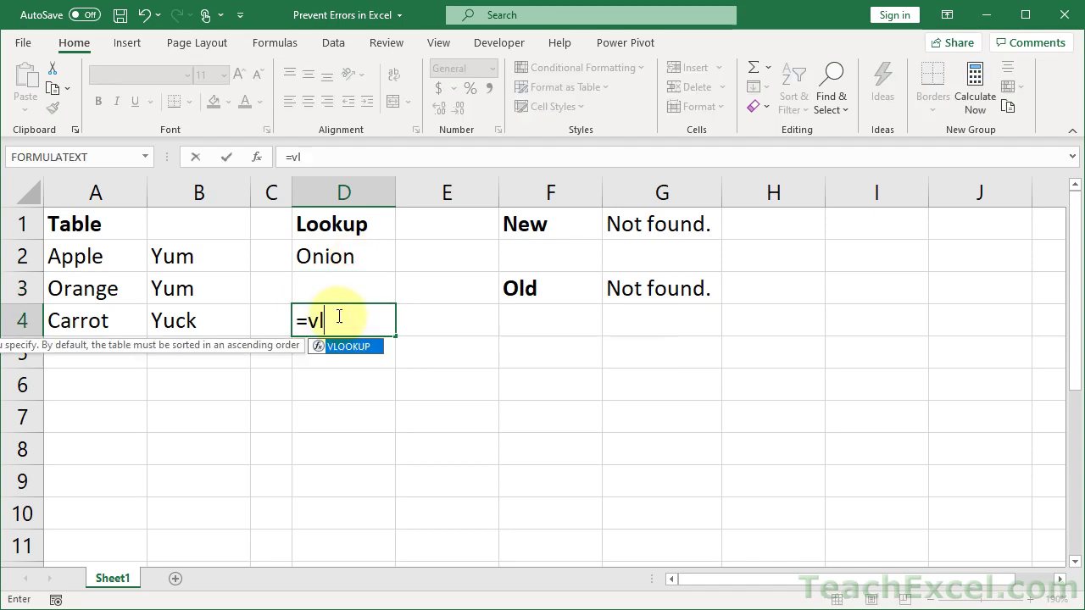
key("Tab")
left_click(319, 270)
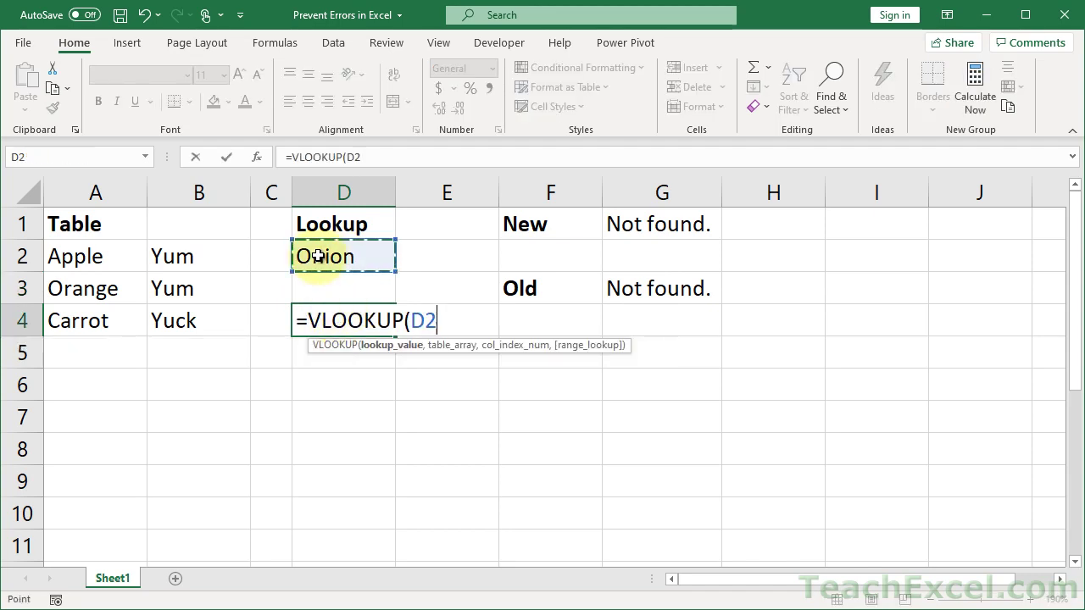
type(",")
left_click_drag(111, 246, 158, 310)
type(",2,false)")
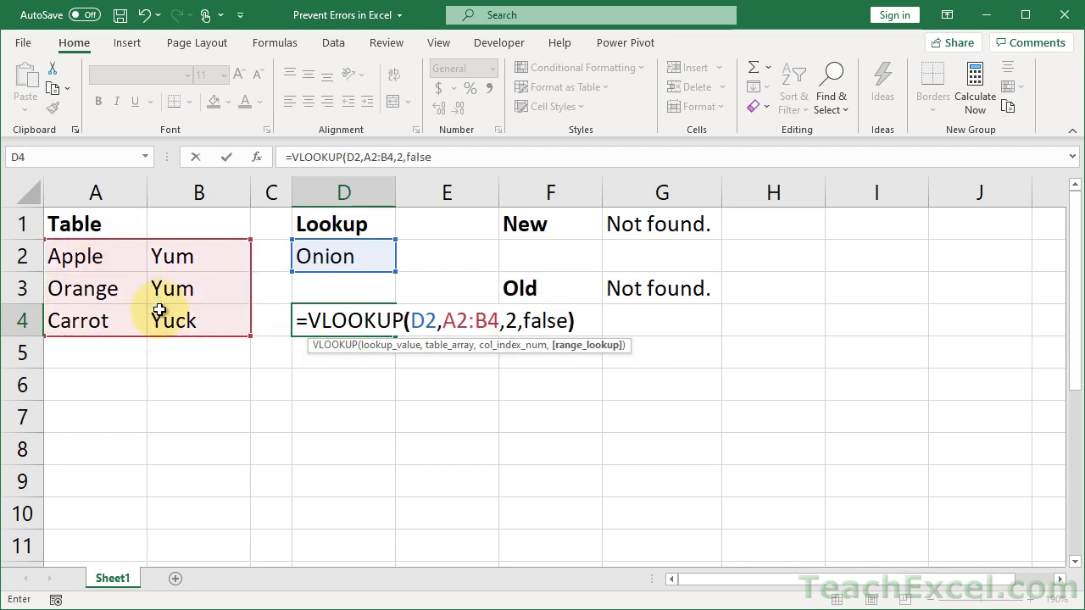
key("Return")
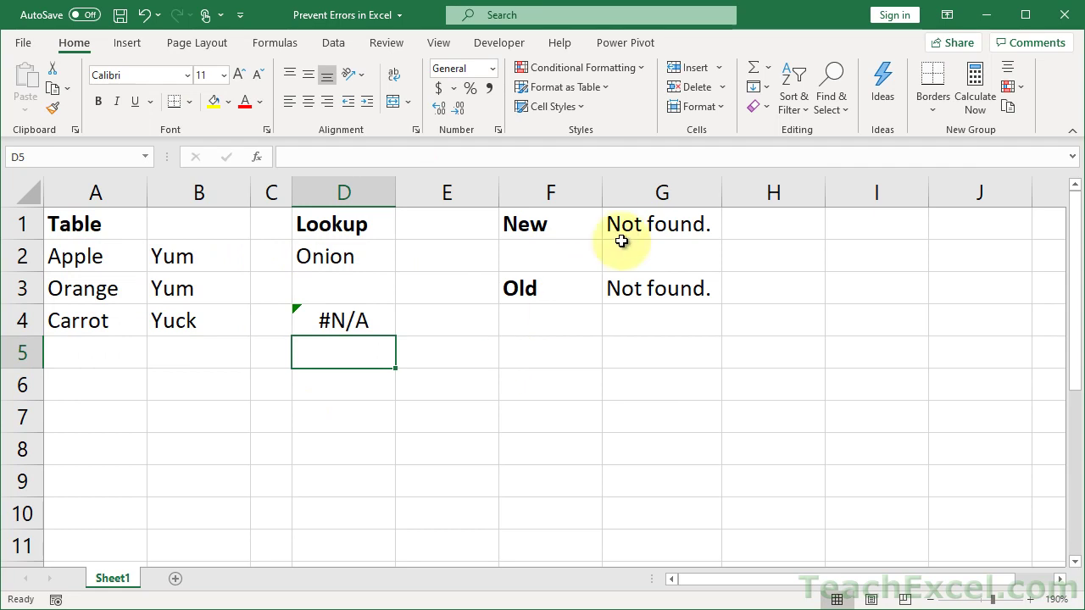
Step: Copy D4's VLOOKUP(D2,A2:B4,2,FALSE) formula text, leaving the cell unchanged
double_click(347, 317)
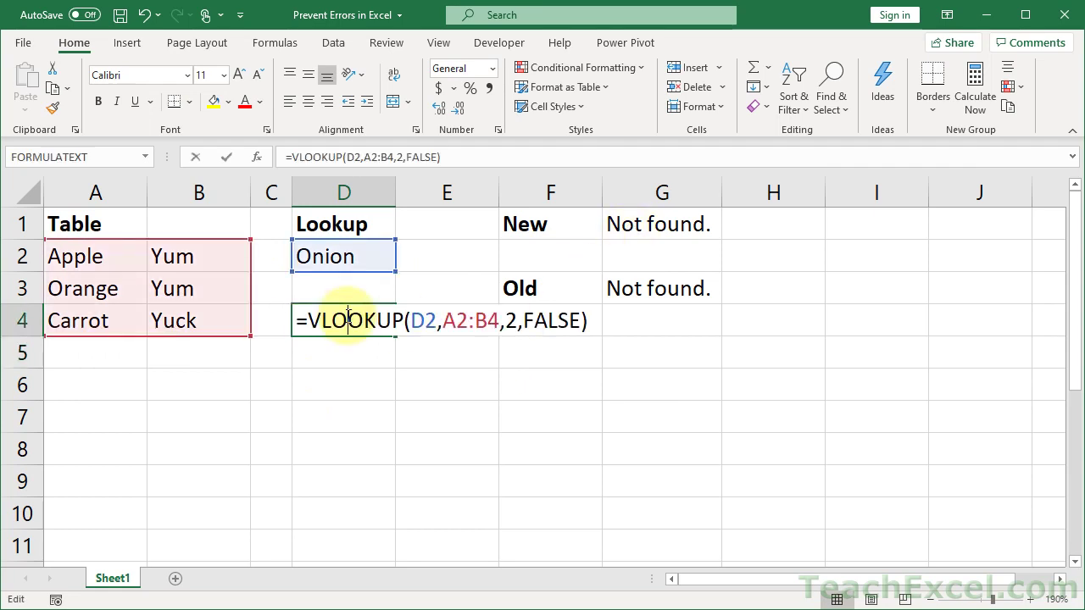
left_click_drag(308, 321, 622, 317)
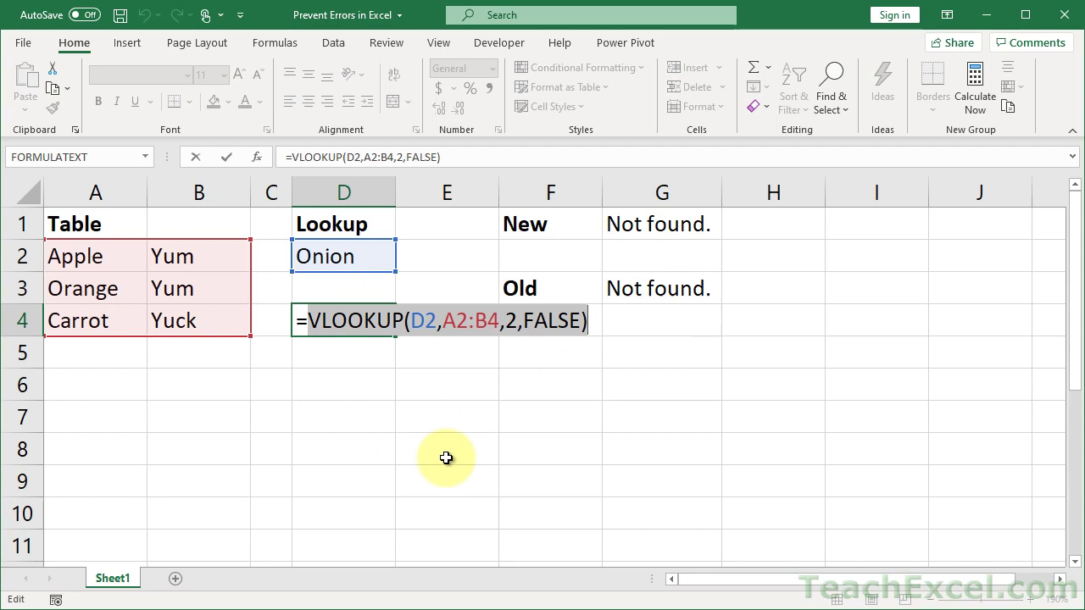
key("ctrl+c")
key("Escape")
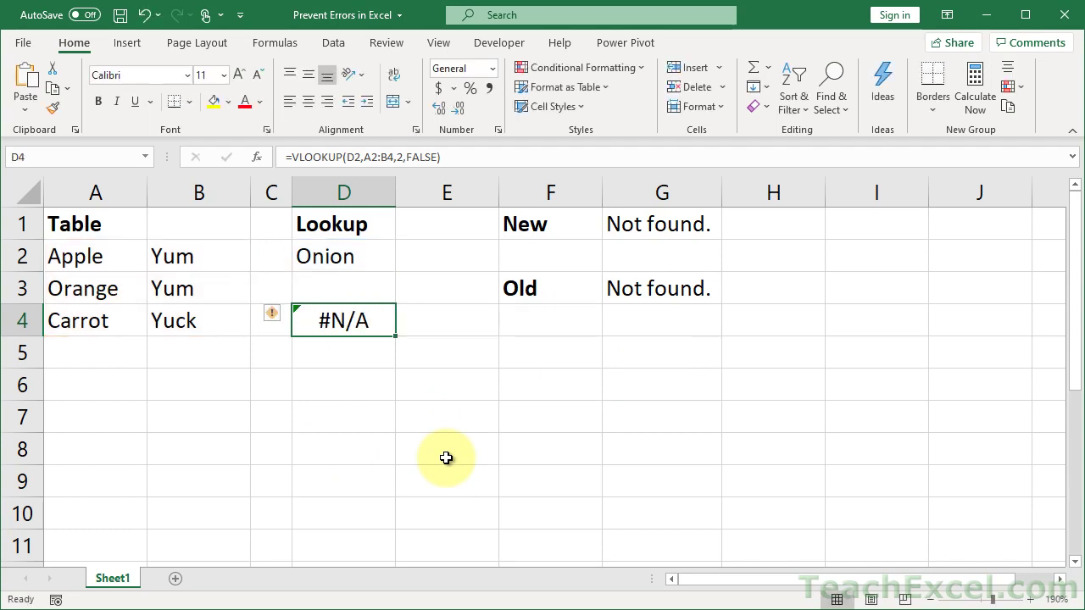
Step: Clear G1 and type =IFERROR( with the pasted VLOOKUP and a "Not found." fallback
left_click(645, 226)
key("Delete")
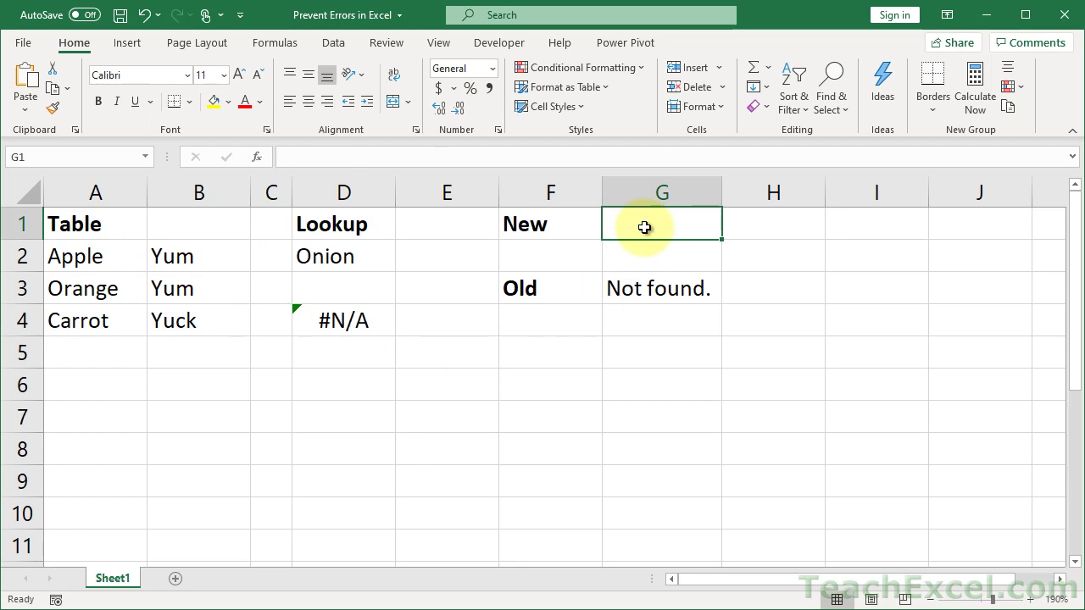
type("=if")
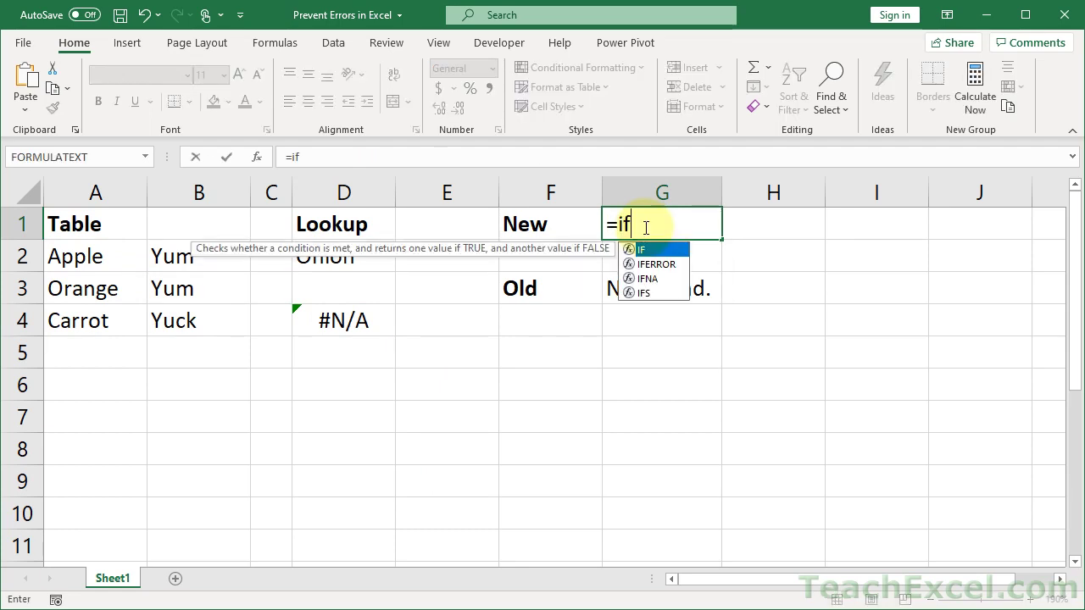
type("err")
key("Tab")
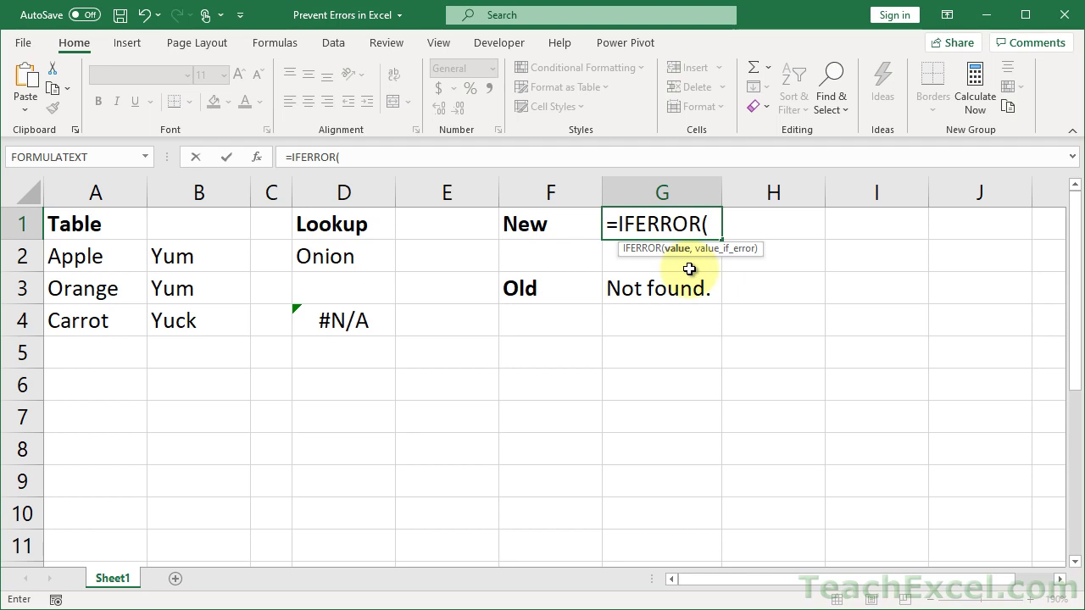
key("ctrl+v")
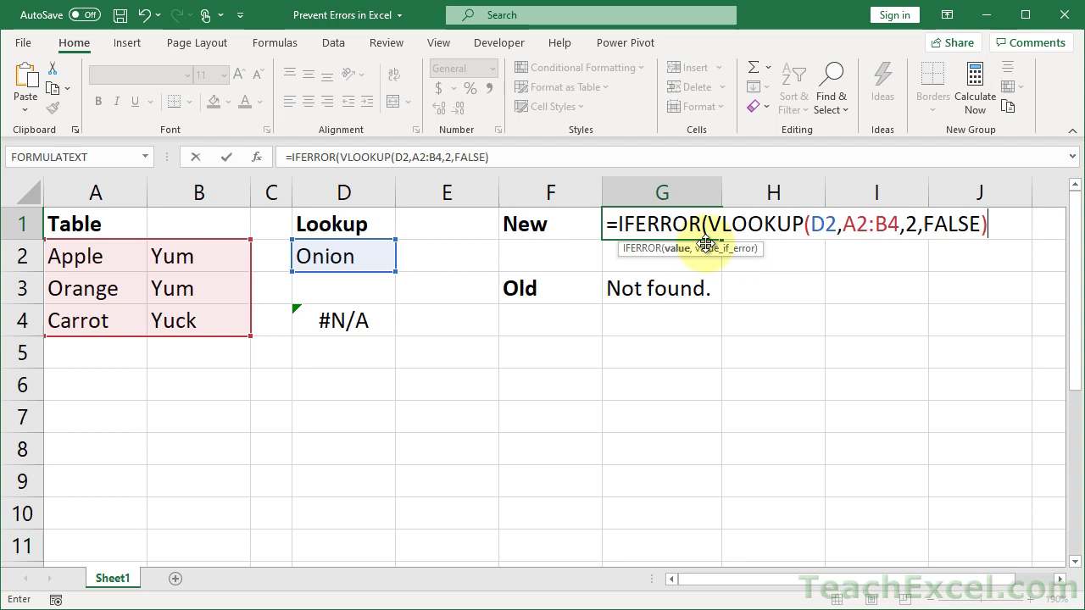
type(",")
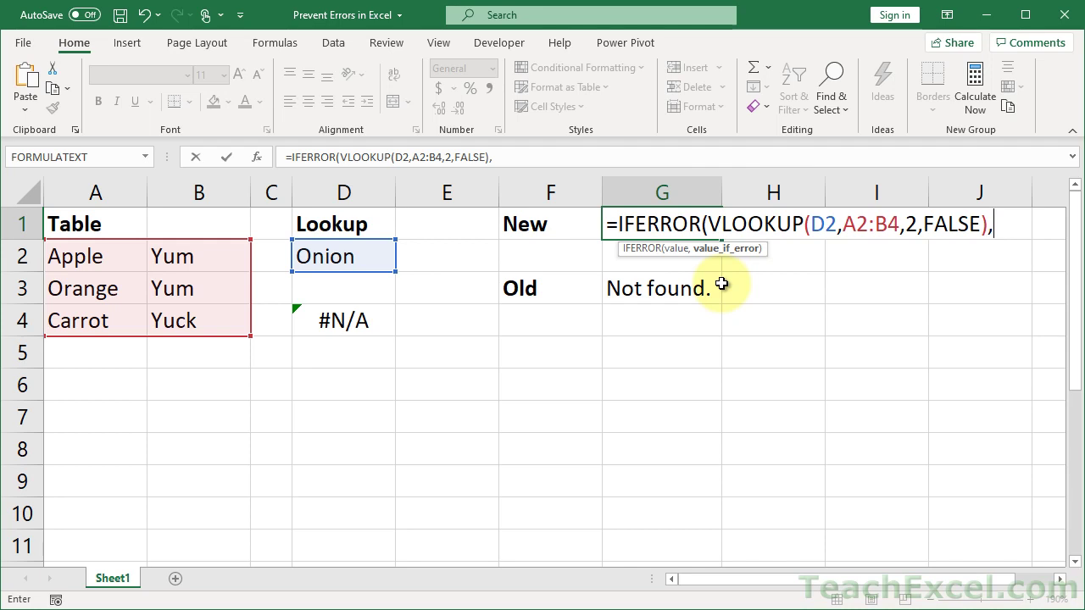
type("\"Not found.\")")
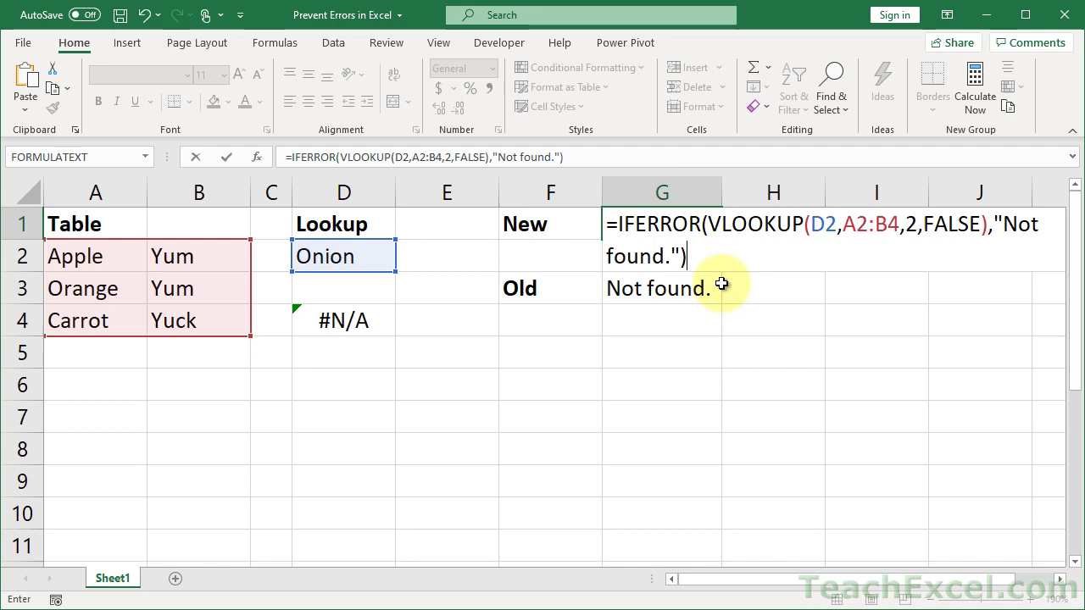
Step: Commit G1's IFERROR formula, then remove the "Not found." text so errors show blank
key("Return")
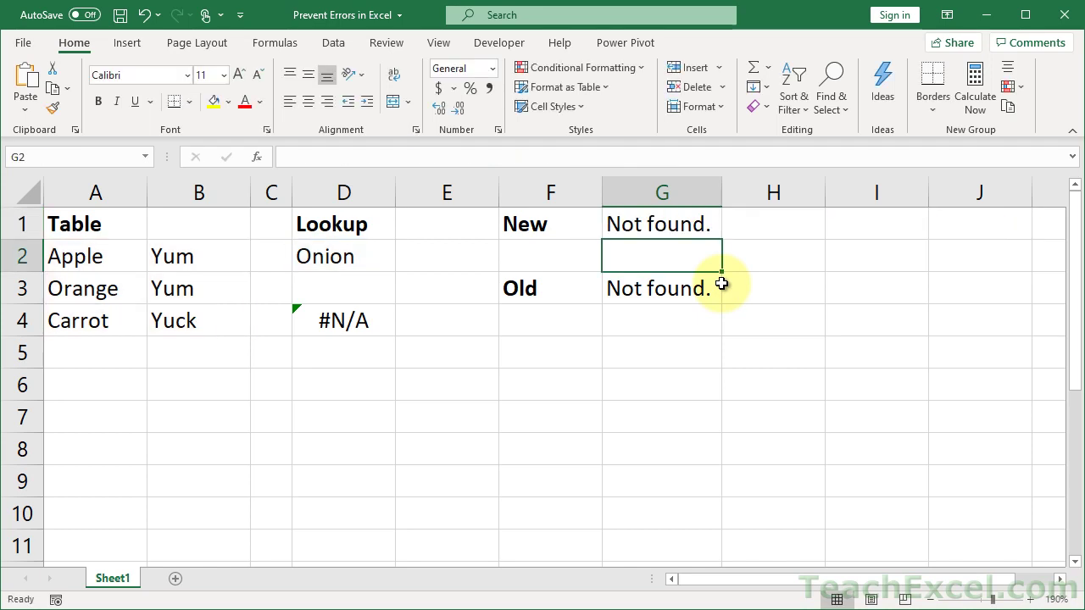
double_click(662, 224)
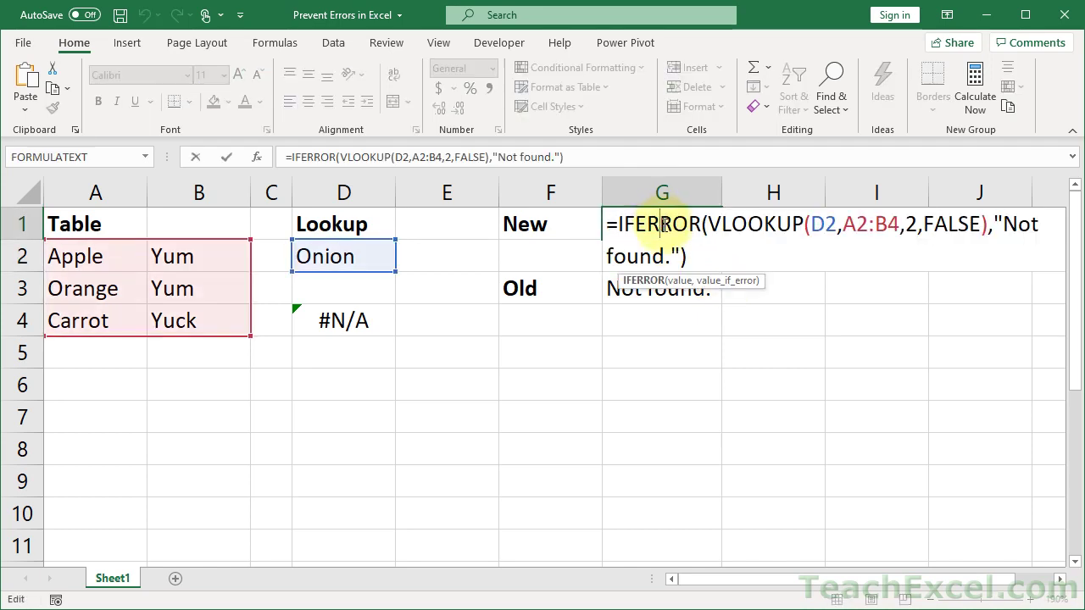
left_click_drag(669, 256, 1002, 222)
key("Delete")
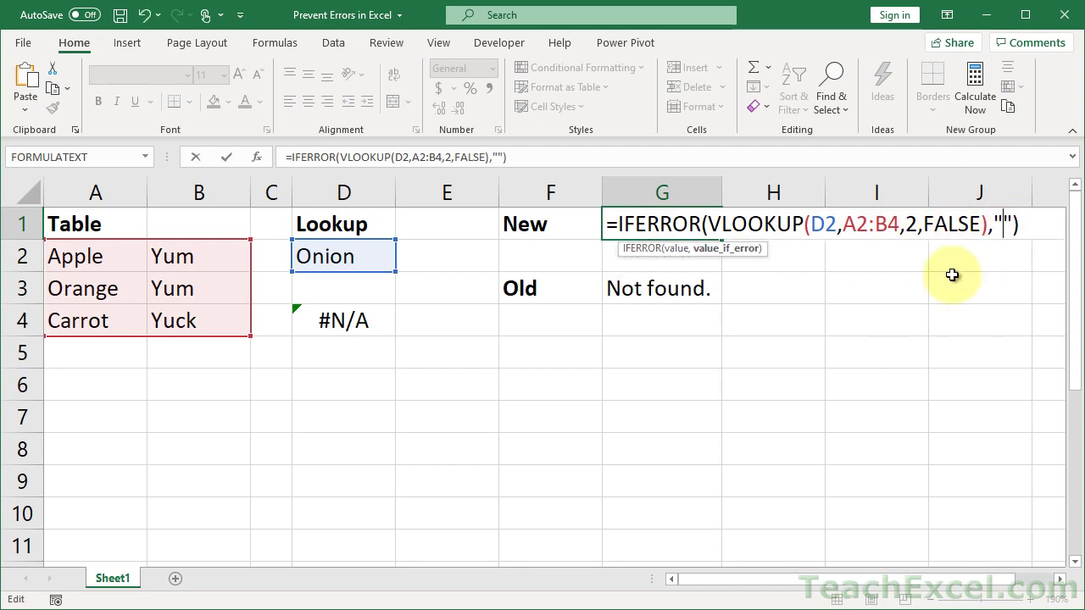
key("Return")
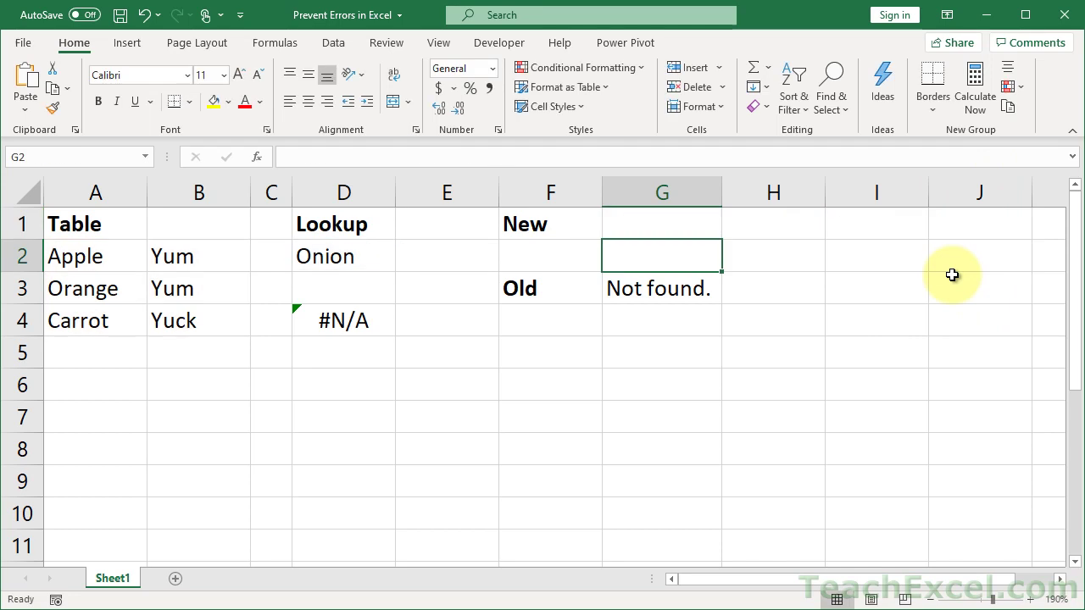
Step: Make G1's IFERROR fallback a dash (-) instead of blank
double_click(704, 218)
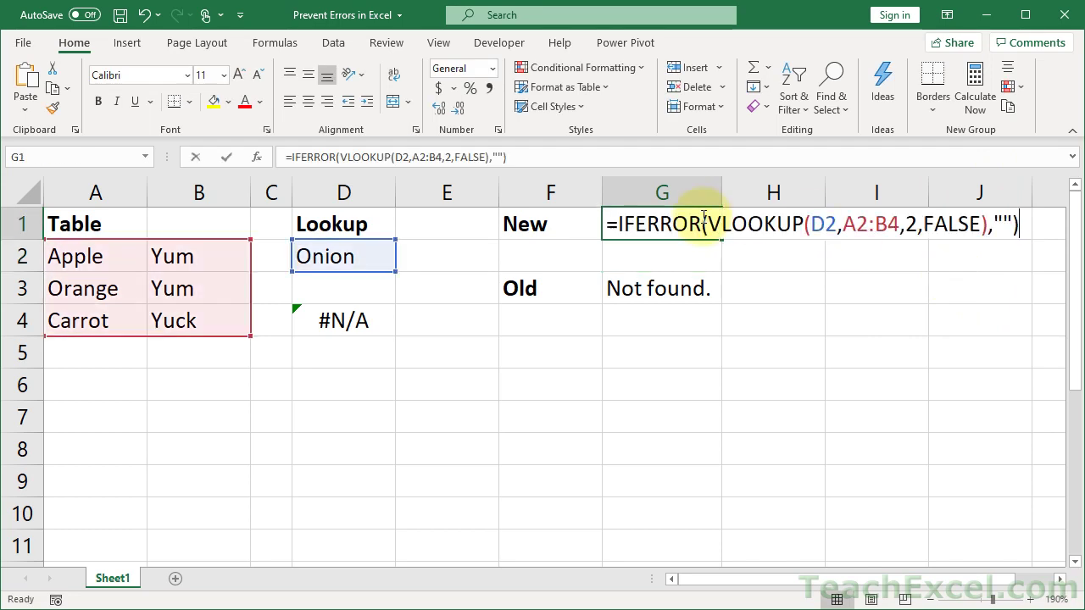
left_click(1006, 223)
type("-")
key("Return")
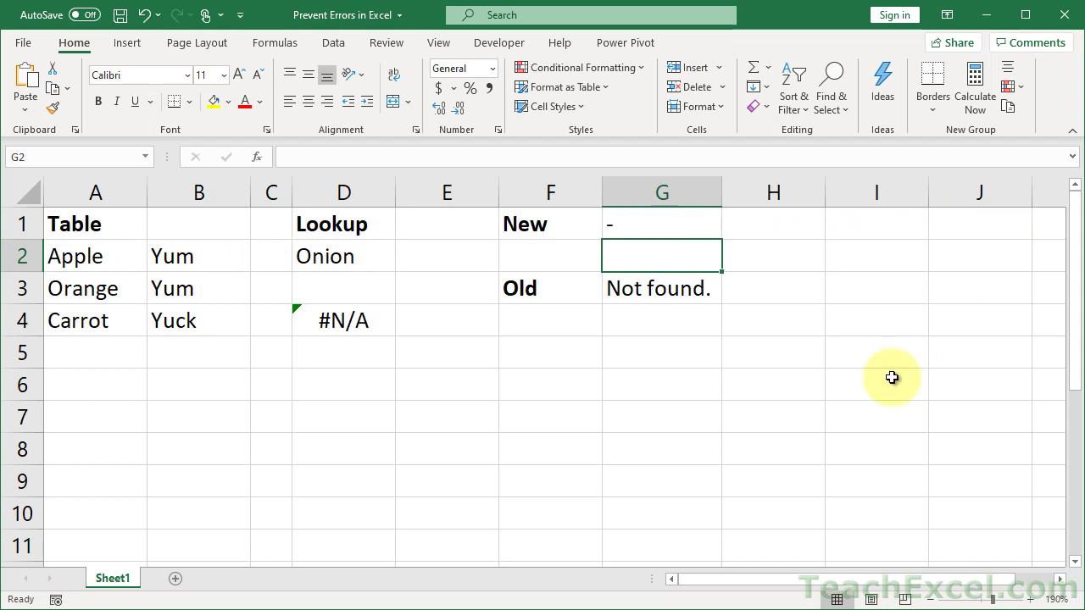
Step: Undo twice to bring back the "Not found." fallback and check G1's formula
key("ctrl+z")
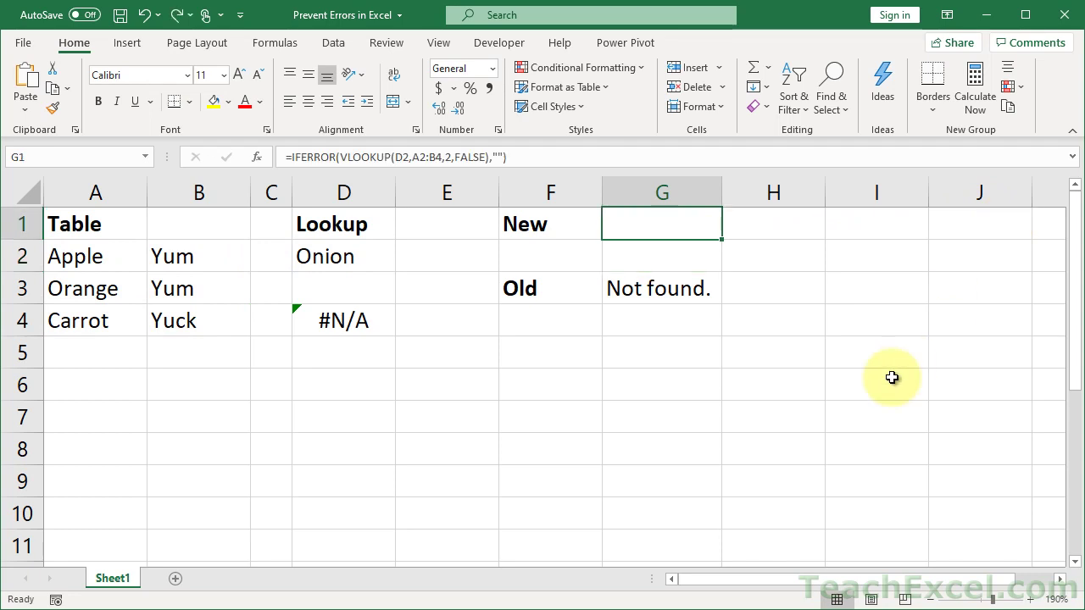
key("ctrl+z")
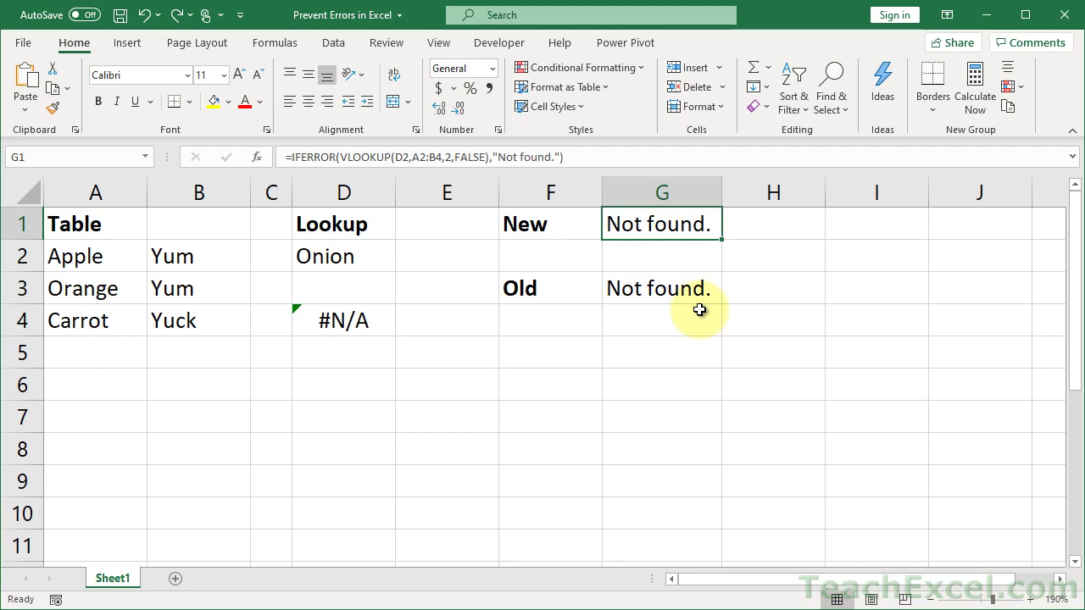
double_click(659, 227)
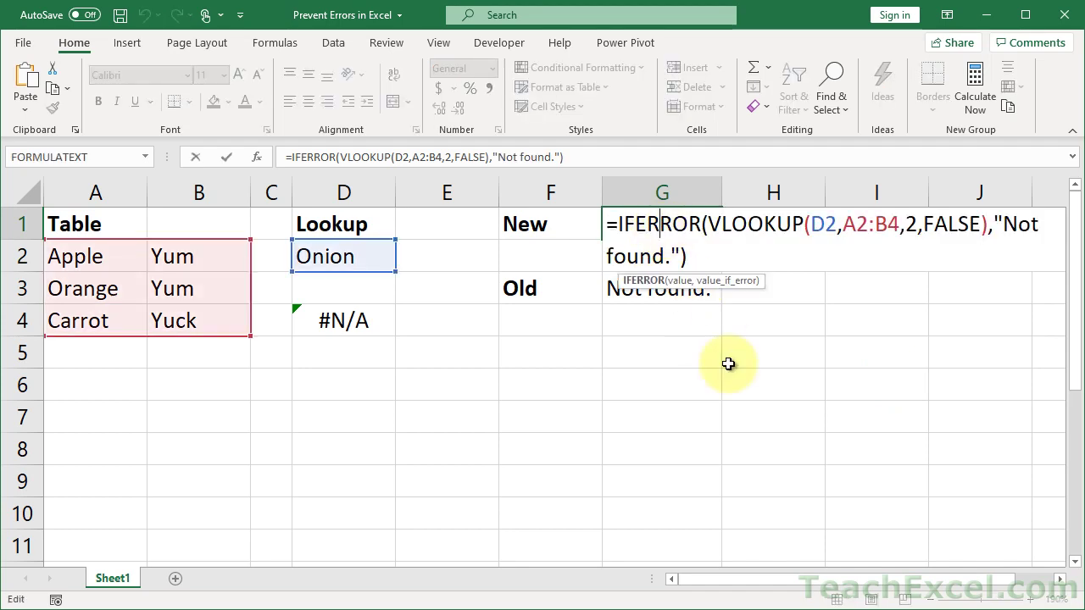
key("Escape")
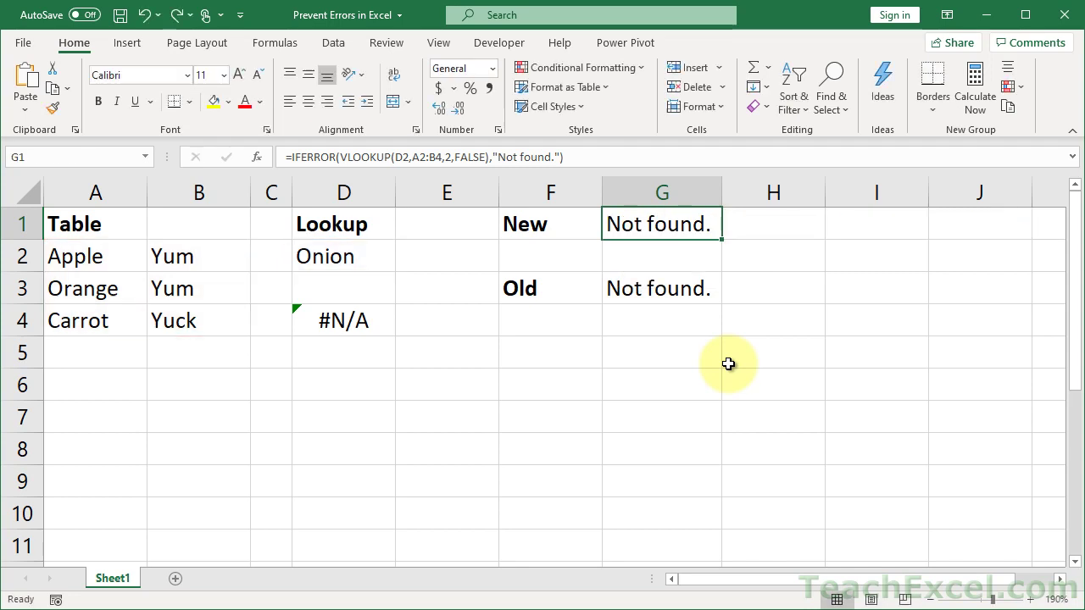
Step: Review and delete G3's IF(ISERROR) formula, then start a new =IF entry
left_click(651, 289)
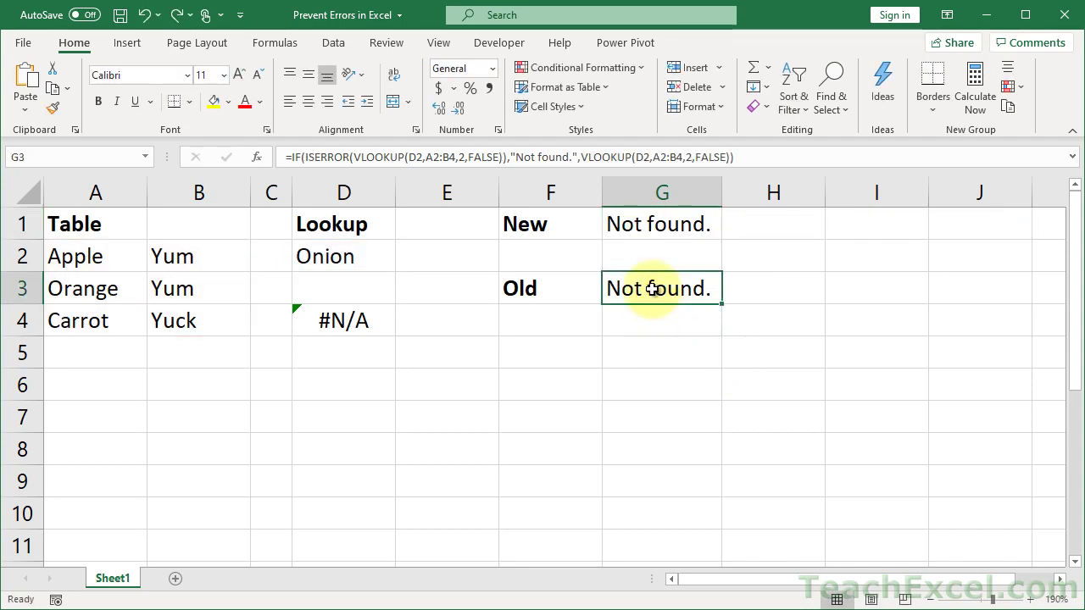
double_click(651, 289)
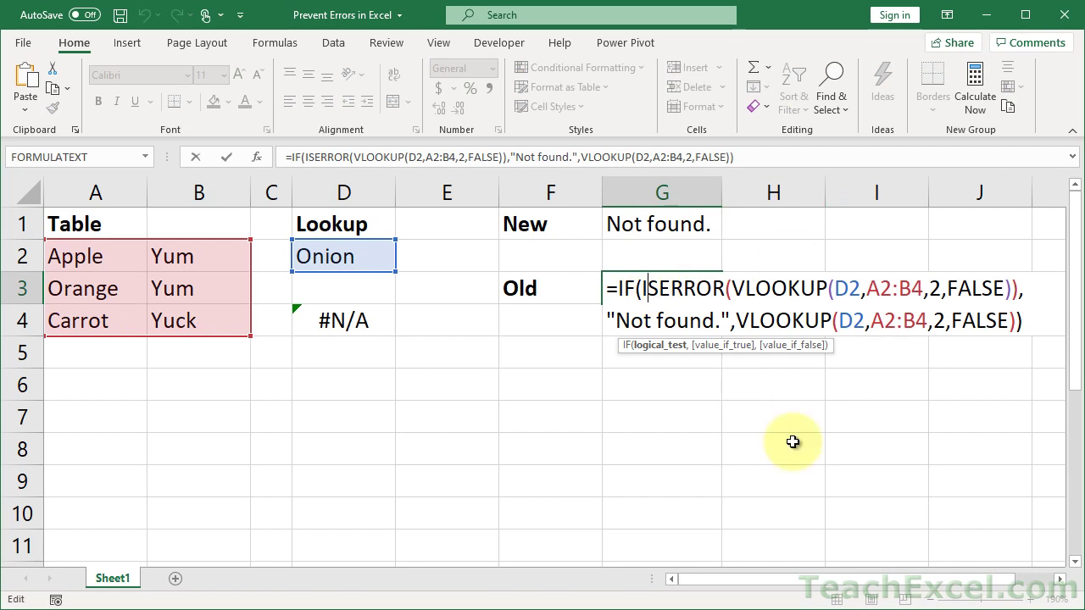
key("Escape")
key("Delete")
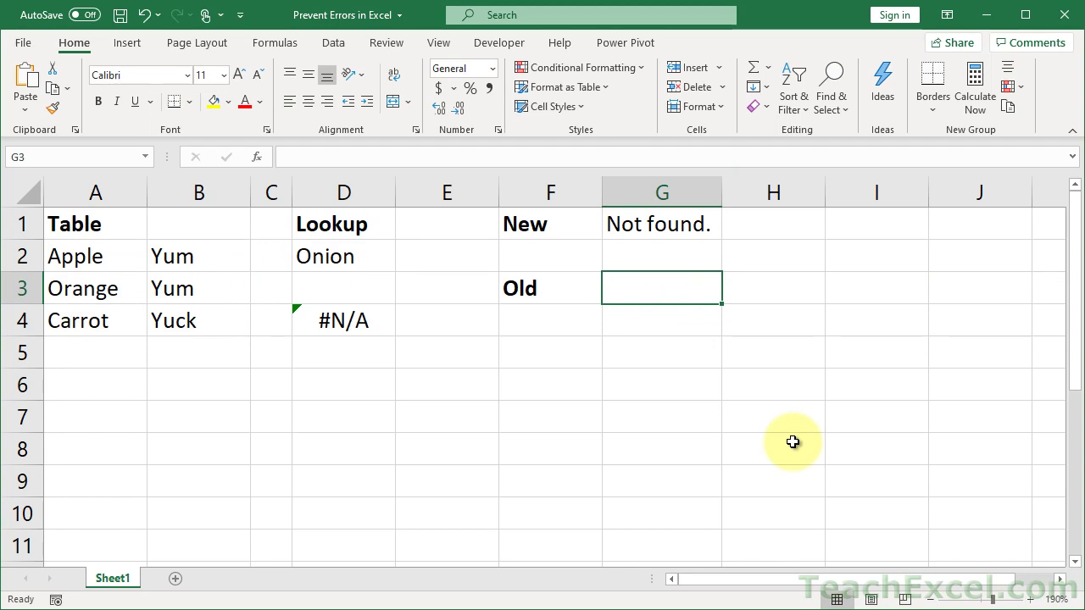
type("=")
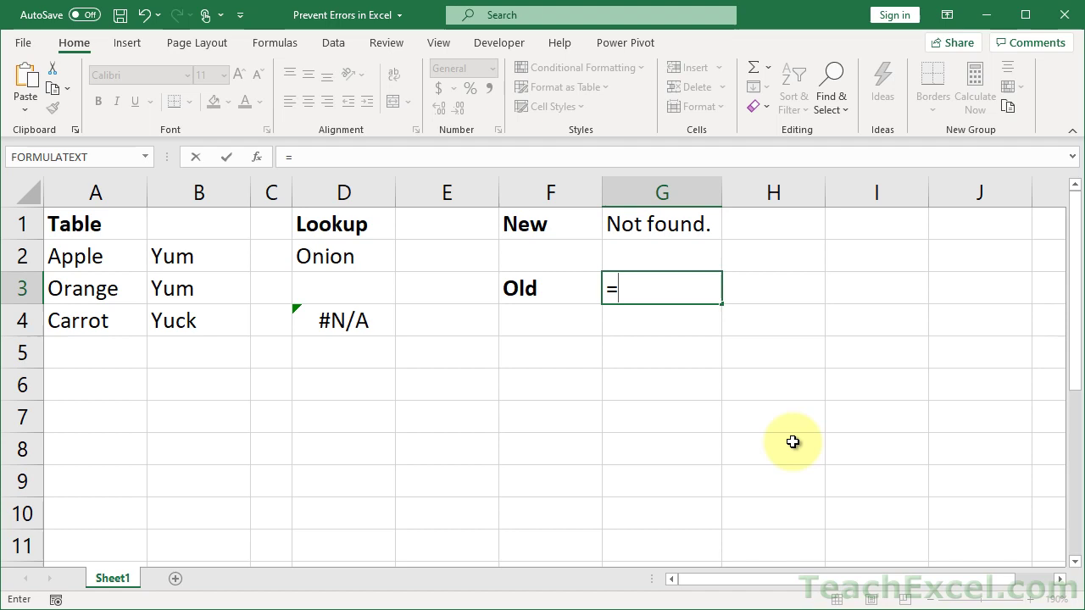
type("if")
Step: Enter =IF(ISERROR(VLOOKUP(D2,A2:B4,2,FALSE)),"Not found.",VLOOKUP(D2,A2:B4,2,FALSE)) in G3
key("Tab")
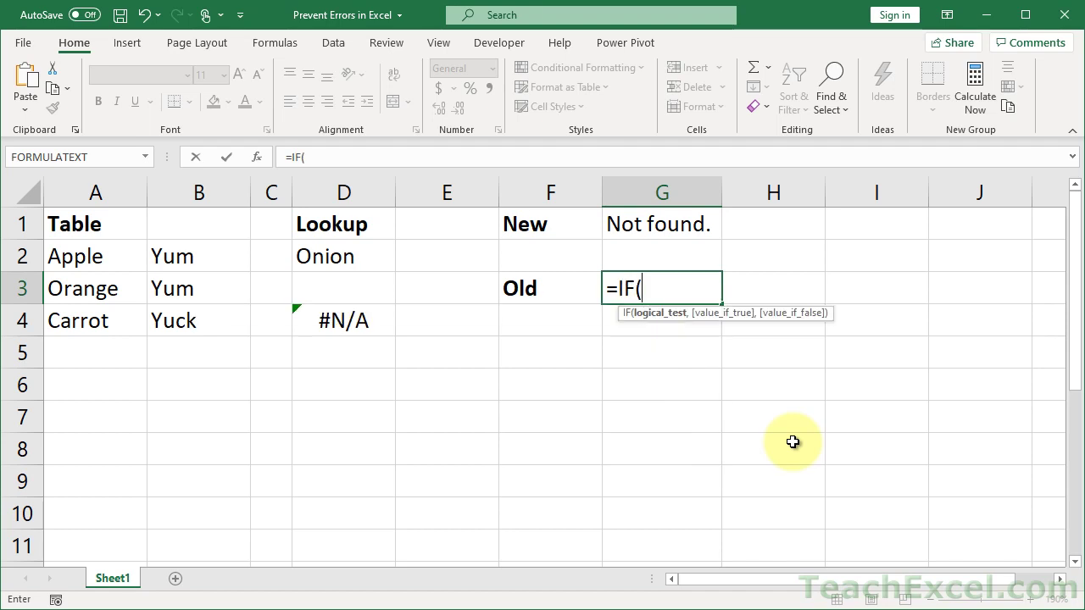
type("iser")
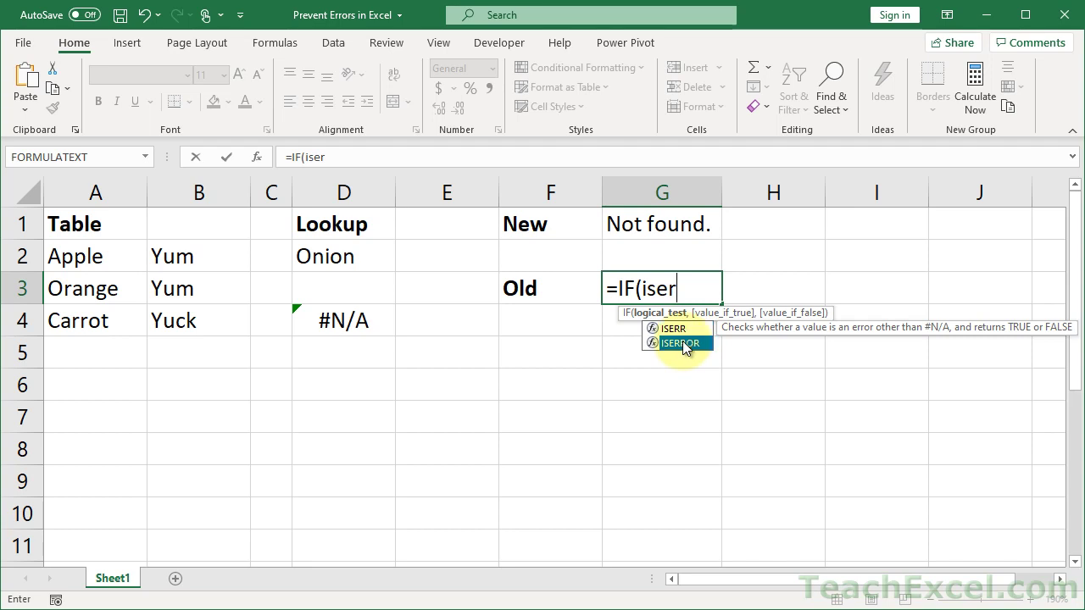
double_click(683, 343)
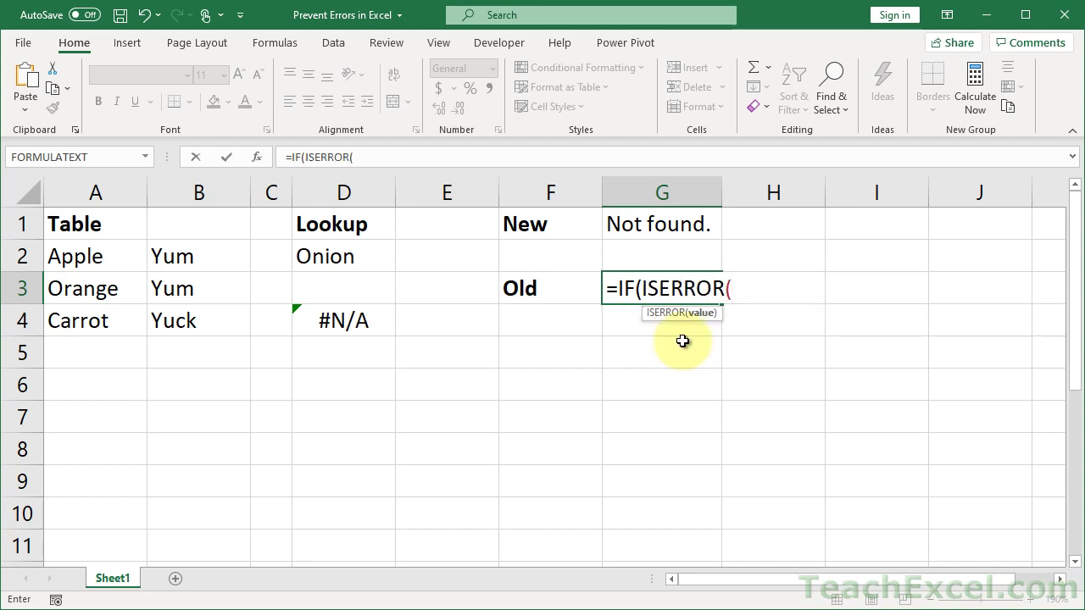
type("VLOOKUP(D2,A2:B4,2,FALSE)")
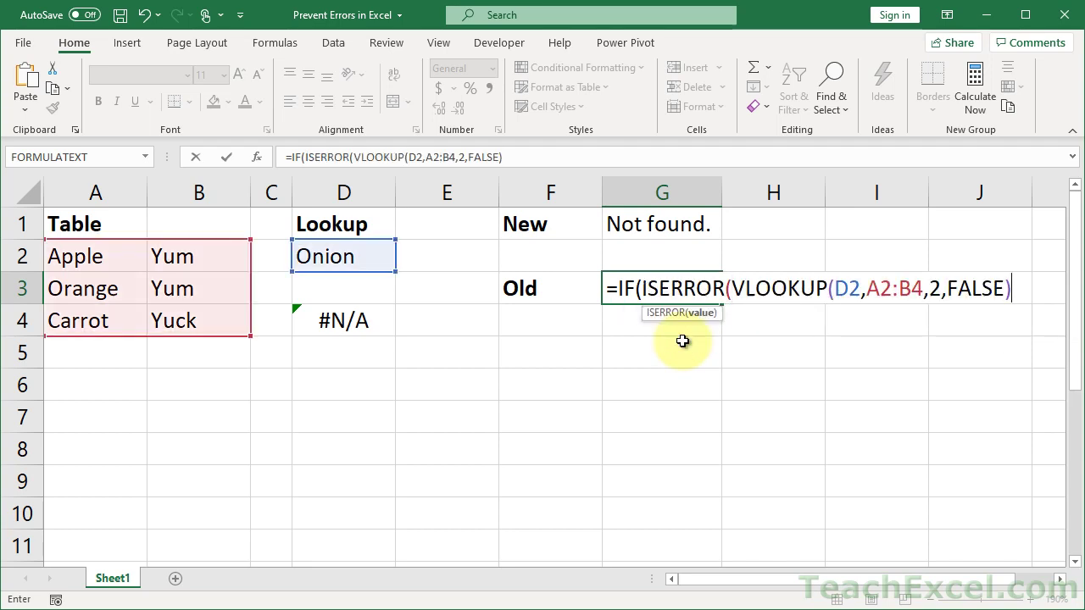
type(")")
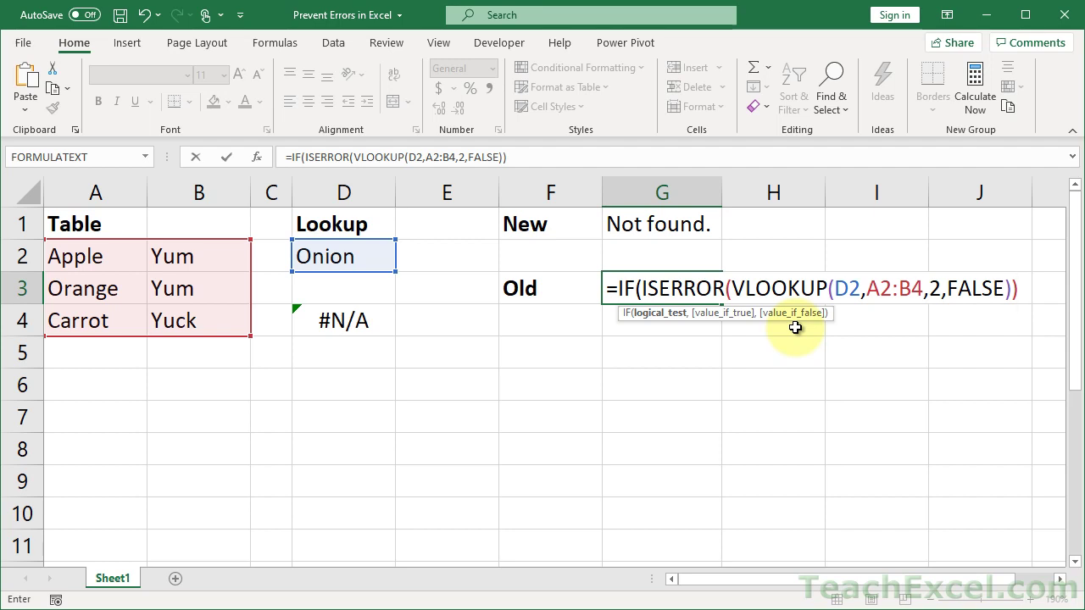
type(",")
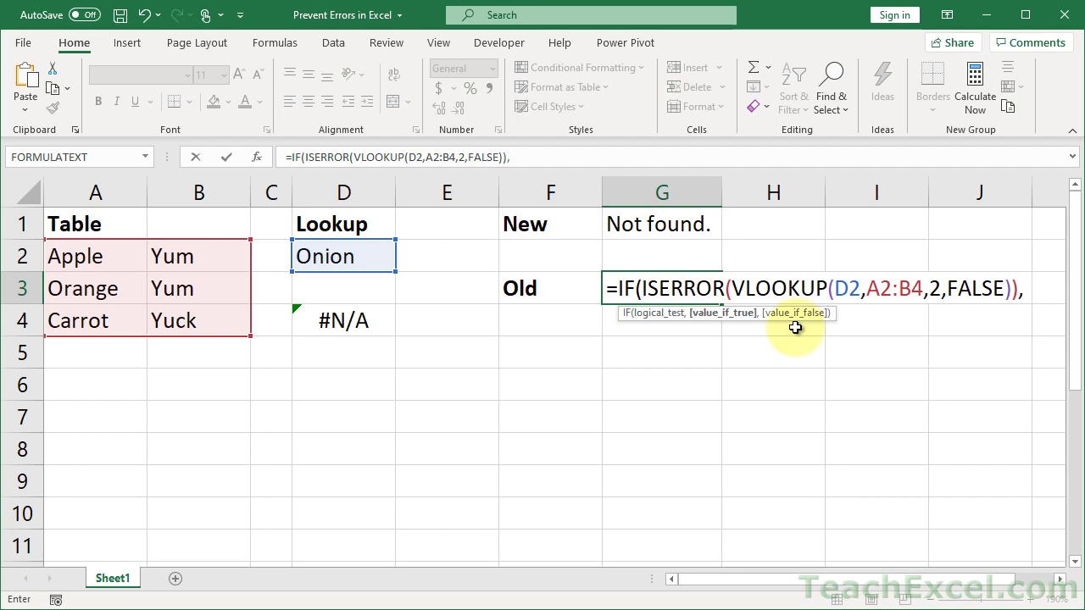
type("\"Not ")
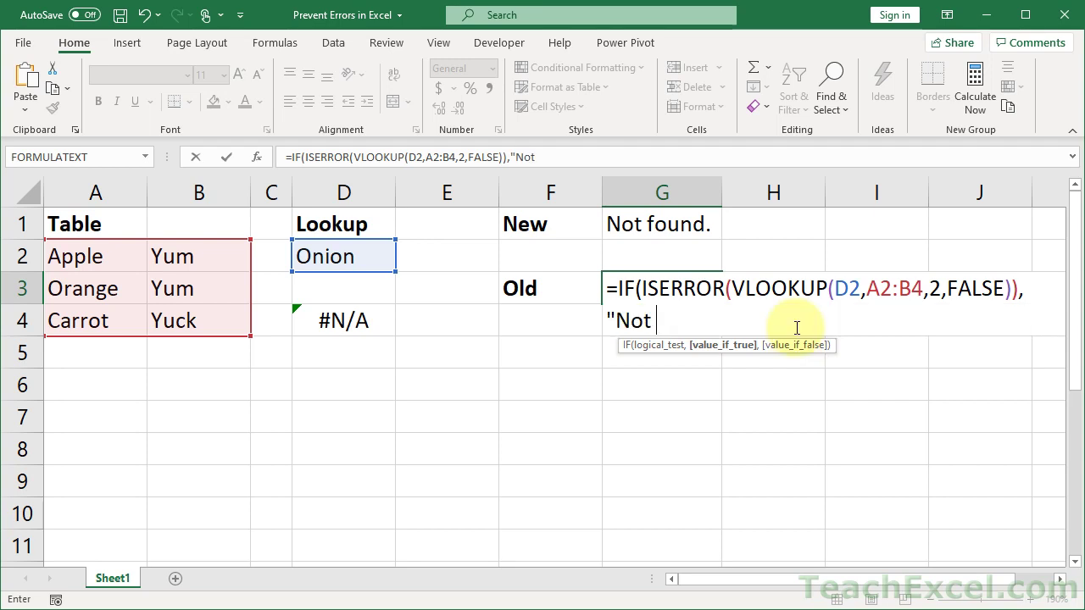
type("found.\"")
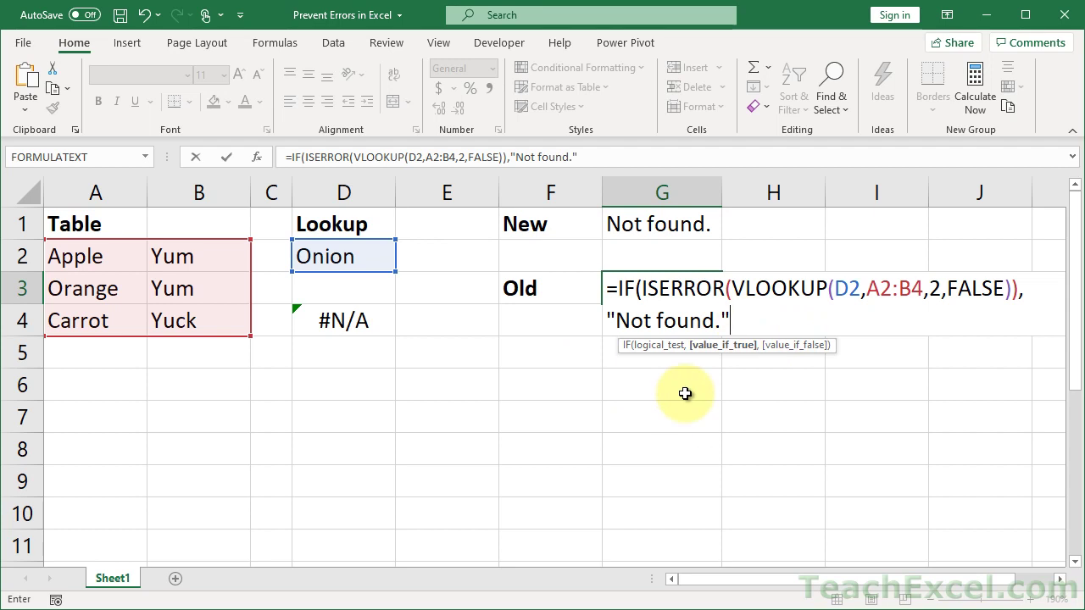
type(",")
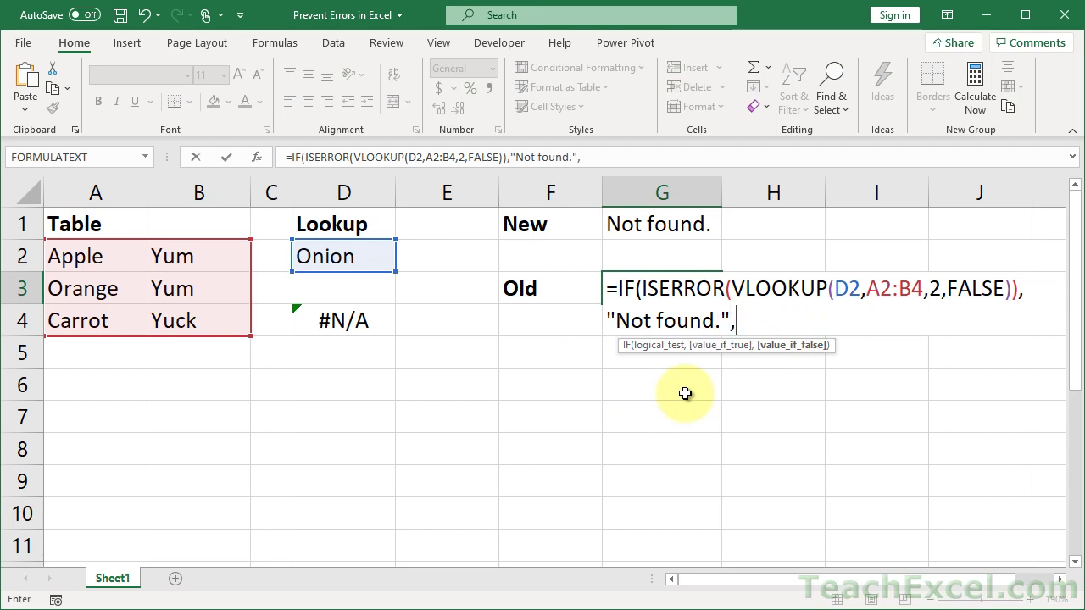
type("VLOOKUP(D2,A2:B4,2,FALSE)")
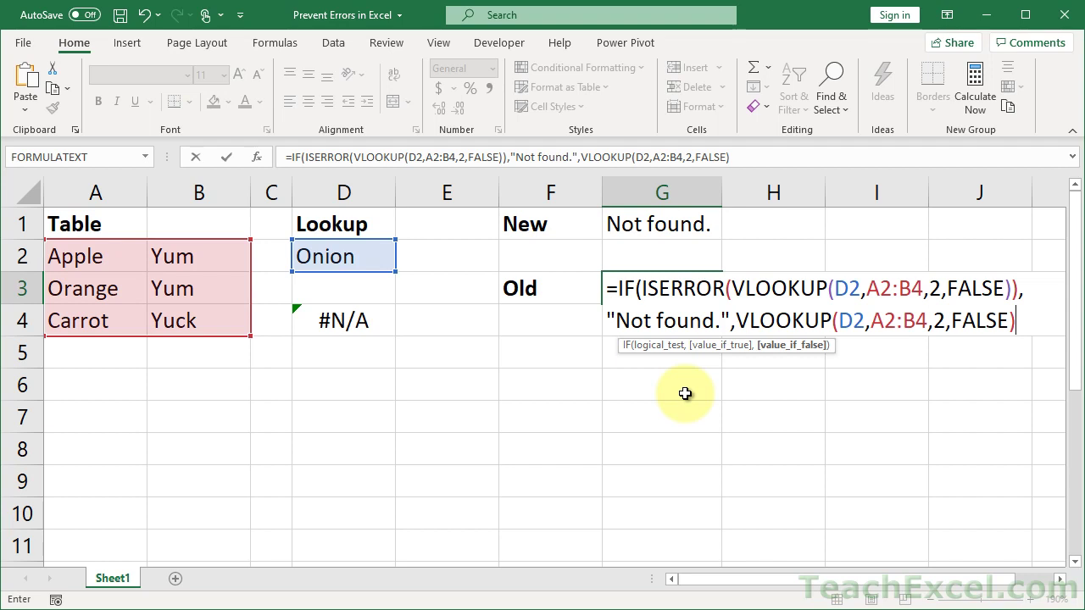
type(")")
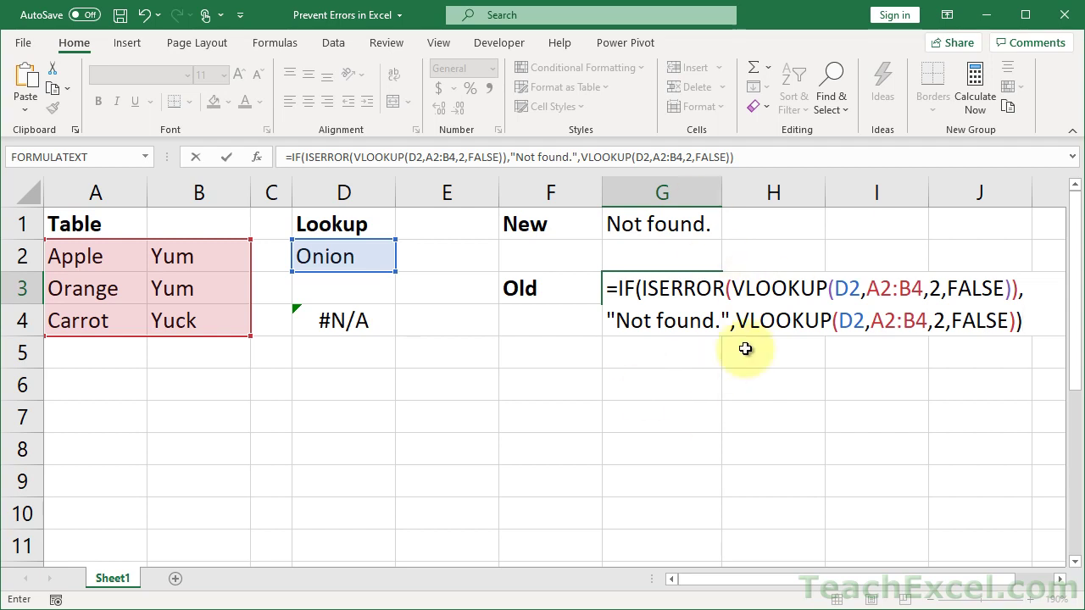
key("Return")
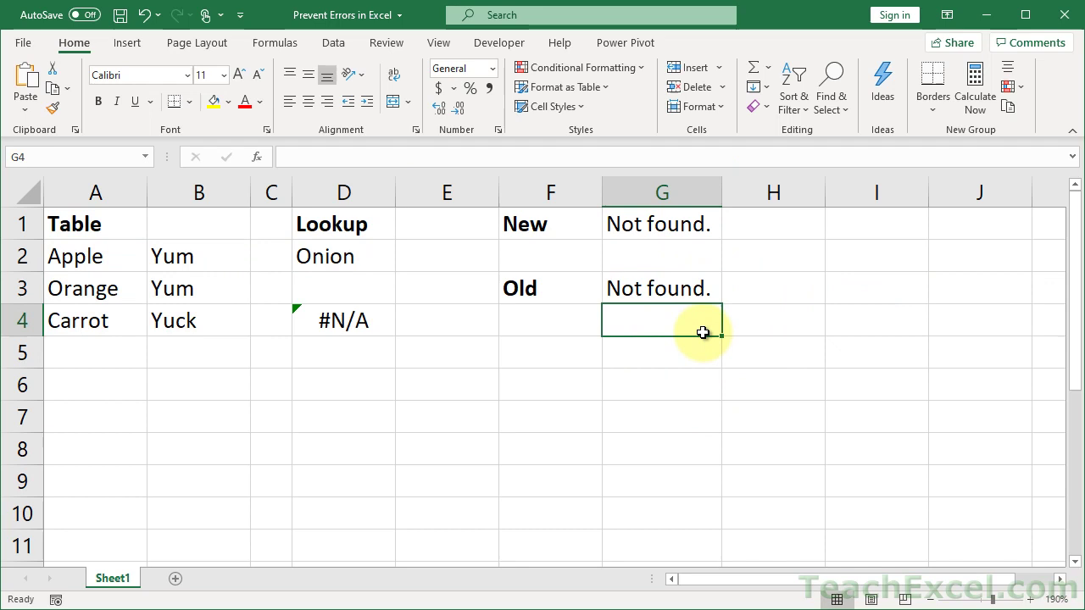
Step: Check G1's formula, then set D2 to apple so the lookups return Yum
double_click(649, 233)
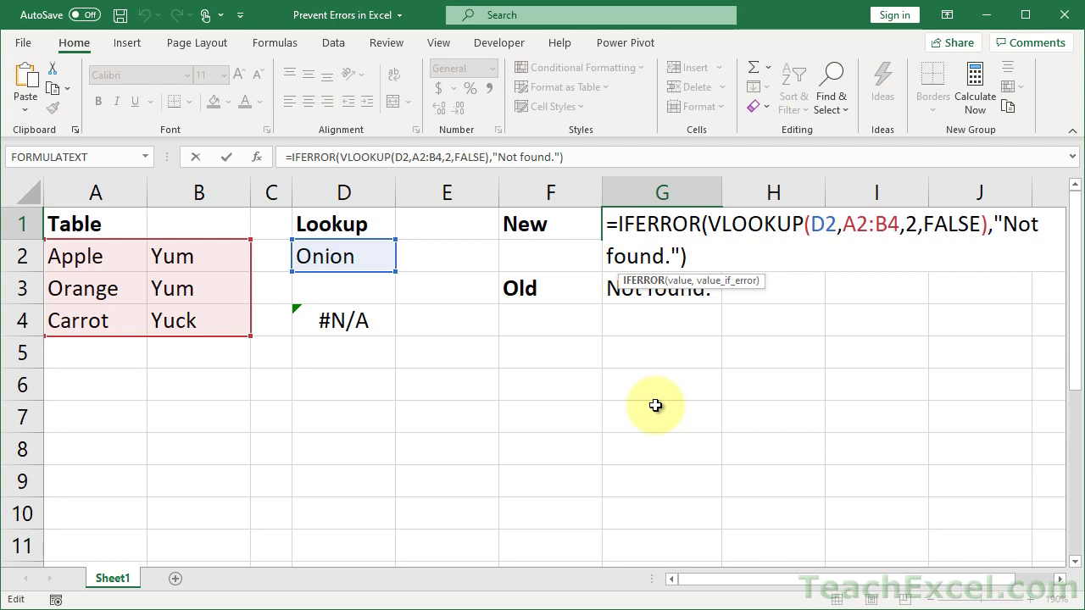
key("Escape")
left_click(339, 261)
type("a")
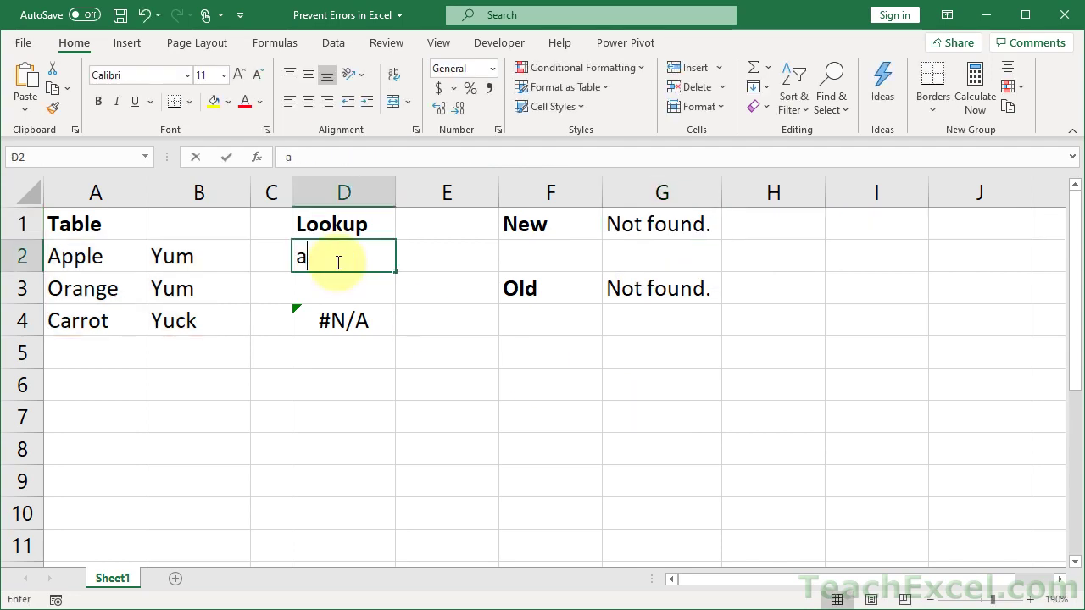
type("pple")
key("Return")
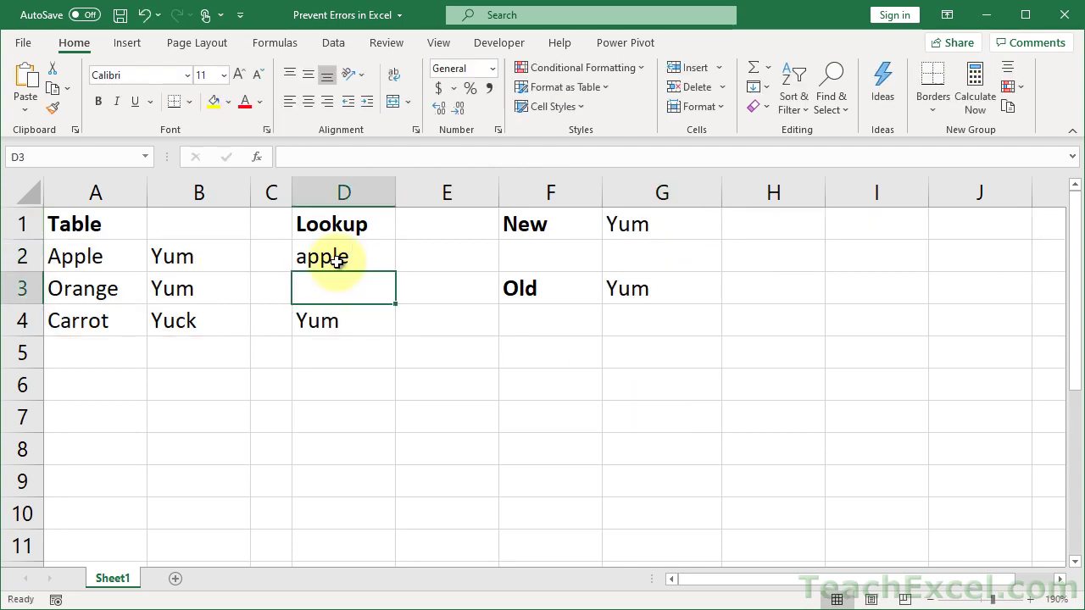